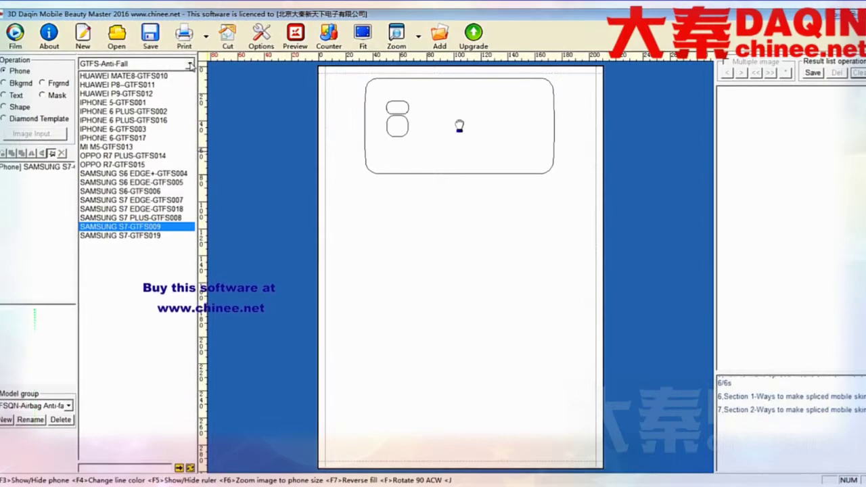
- Add the IPHONE 6-DDFHFS002 template from FHFS-Anti-slip antifall, rotate it 90° anticlockwise and place it below the Samsung S7 outline
{"action": "left_click", "coordinate": [191, 64]}
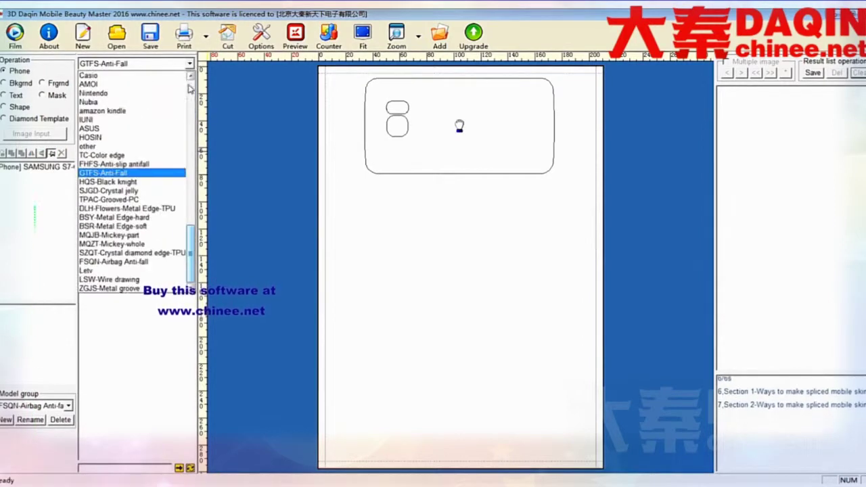
{"action": "left_click", "coordinate": [108, 164]}
{"action": "double_click", "coordinate": [116, 96]}
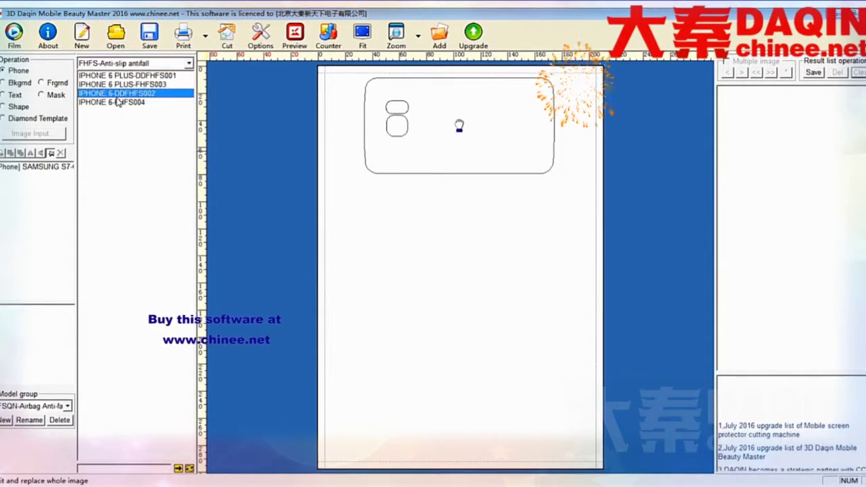
{"action": "key", "text": "f"}
{"action": "left_click_drag", "start_coordinate": [465, 324], "coordinate": [467, 229]}
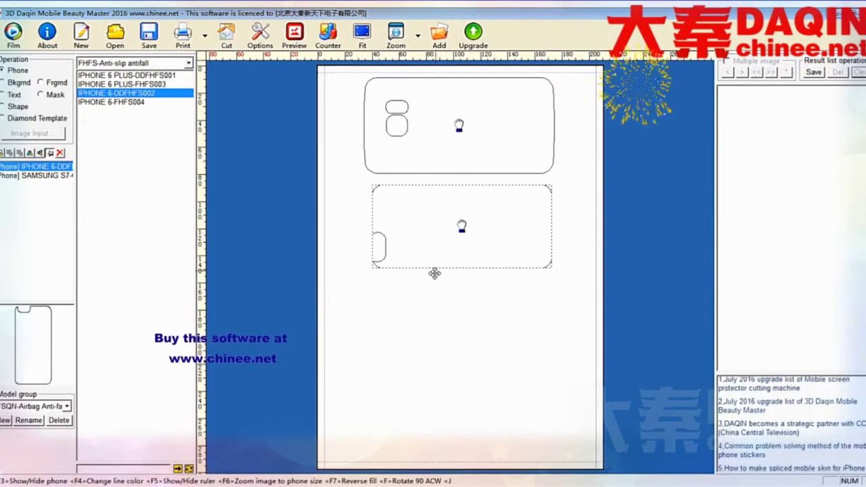
{"action": "left_click", "coordinate": [435, 273]}
- Add a second IPHONE 6-DDFHFS002 template, rotate it 90° anticlockwise and place it near the page's lower edge
{"action": "double_click", "coordinate": [119, 95]}
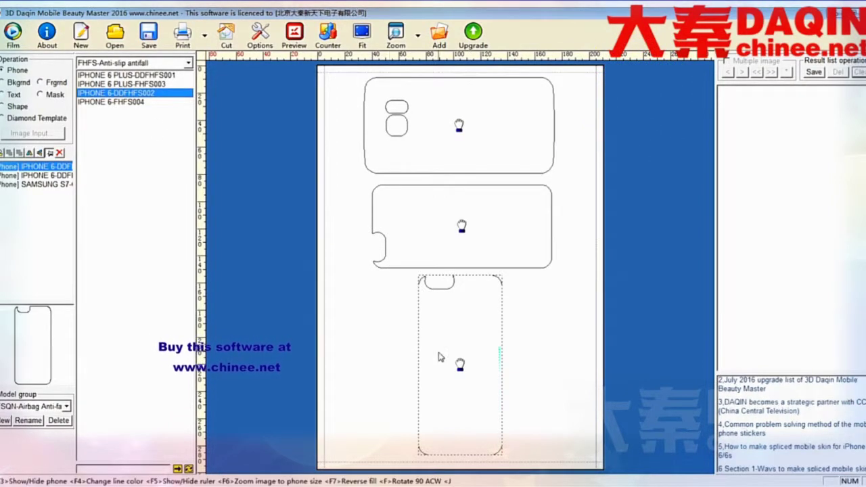
{"action": "key", "text": "f"}
{"action": "left_click_drag", "start_coordinate": [465, 408], "coordinate": [466, 415]}
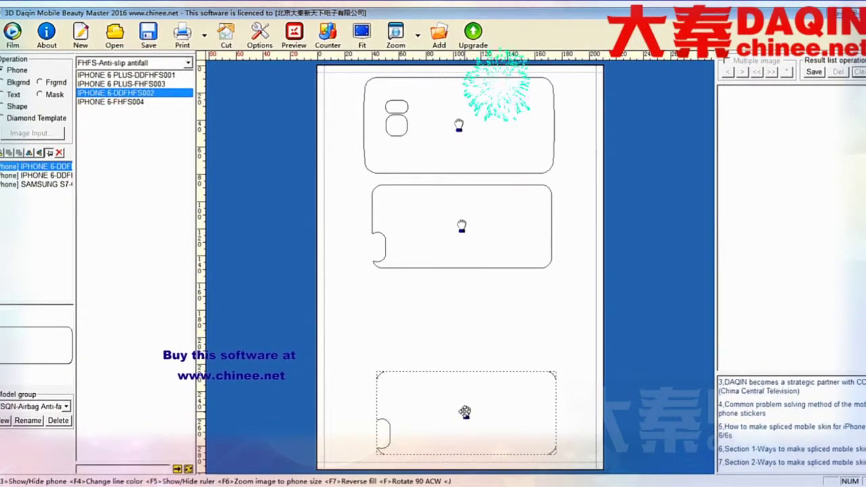
{"action": "left_click", "coordinate": [177, 171]}
- Add the IPHONE 6-GTFS003 template from GTFS-Anti-Fall between the two iPhone outlines and rotate it 90° anticlockwise
{"action": "left_click", "coordinate": [132, 62]}
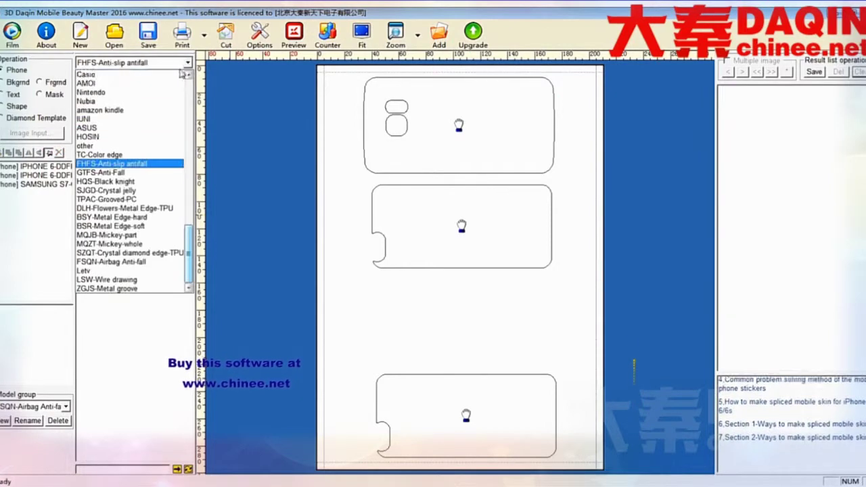
{"action": "left_click", "coordinate": [137, 172]}
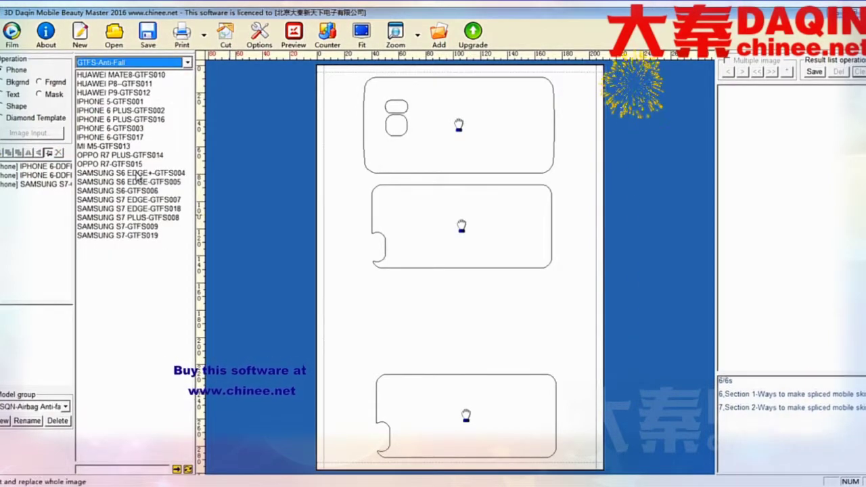
{"action": "double_click", "coordinate": [109, 128]}
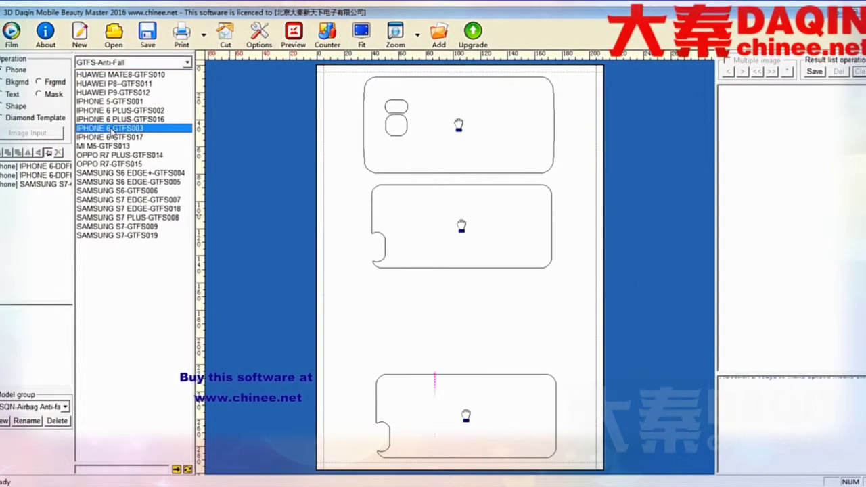
{"action": "left_click_drag", "start_coordinate": [454, 264], "coordinate": [459, 319]}
{"action": "key", "text": "f"}
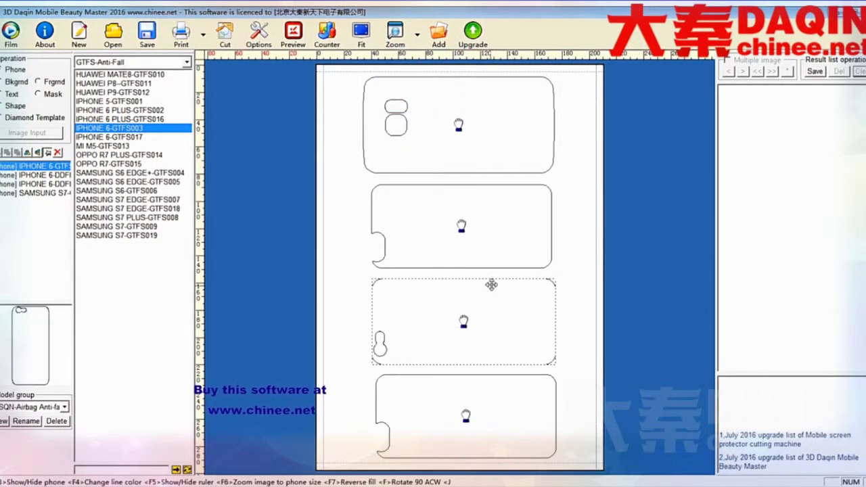
- Nudge the phone outlines on the page so the four are evenly spaced in one column
{"action": "left_click_drag", "start_coordinate": [470, 425], "coordinate": [467, 428]}
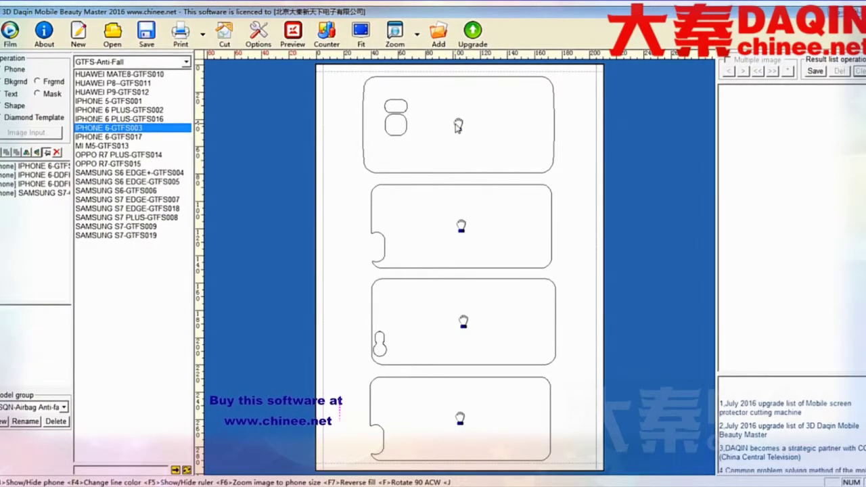
{"action": "left_click_drag", "start_coordinate": [458, 126], "coordinate": [461, 127]}
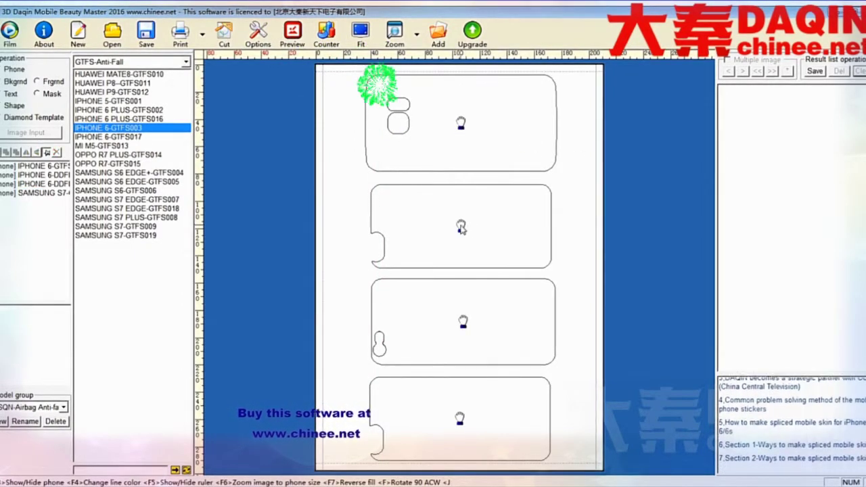
{"action": "left_click", "coordinate": [461, 229]}
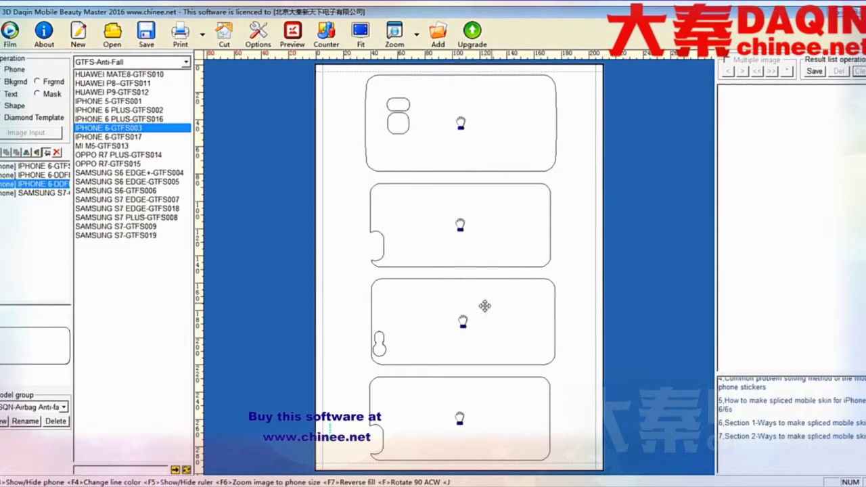
{"action": "left_click", "coordinate": [485, 306]}
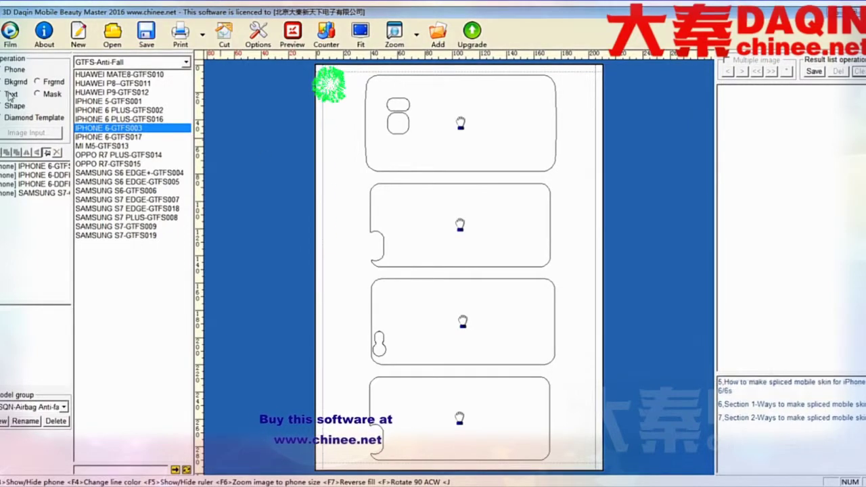
- Switch to background images and load sy_66814343466.jpg from the desktop for processing
{"action": "left_click", "coordinate": [9, 96]}
{"action": "double_click", "coordinate": [87, 142]}
{"action": "left_click", "coordinate": [274, 141]}
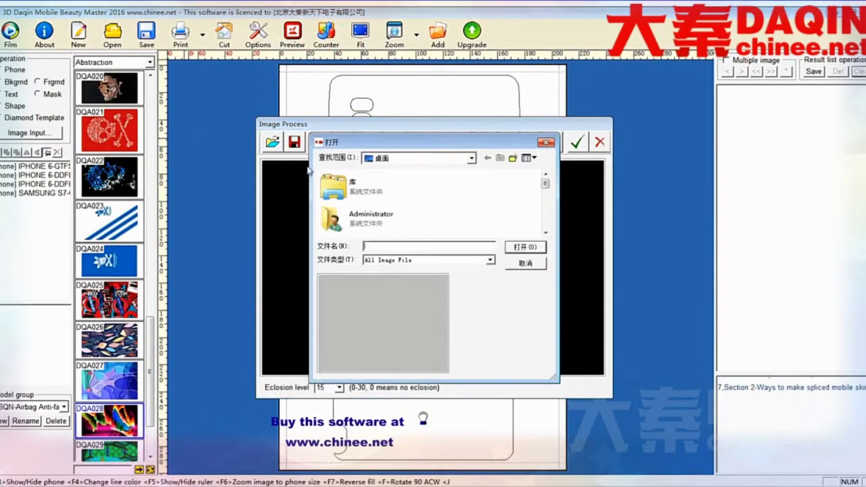
{"action": "scroll", "coordinate": [533, 189], "scroll_direction": "down", "scroll_amount": 5}
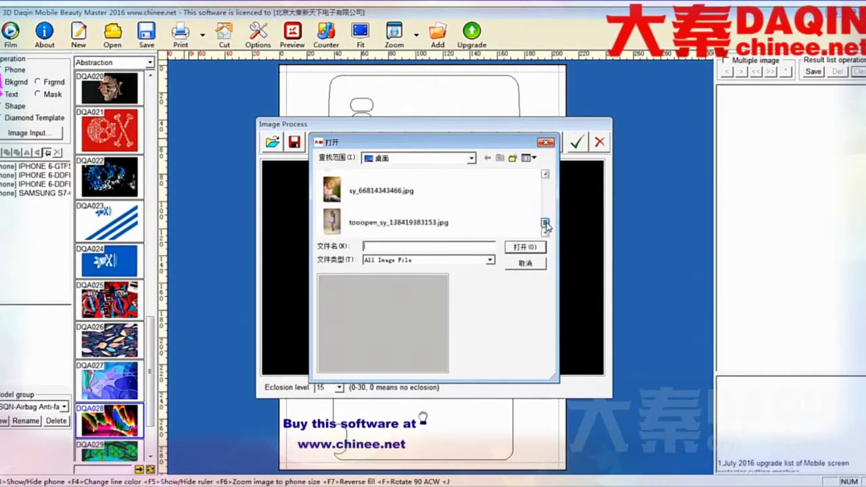
{"action": "left_click", "coordinate": [374, 190]}
{"action": "left_click", "coordinate": [510, 248]}
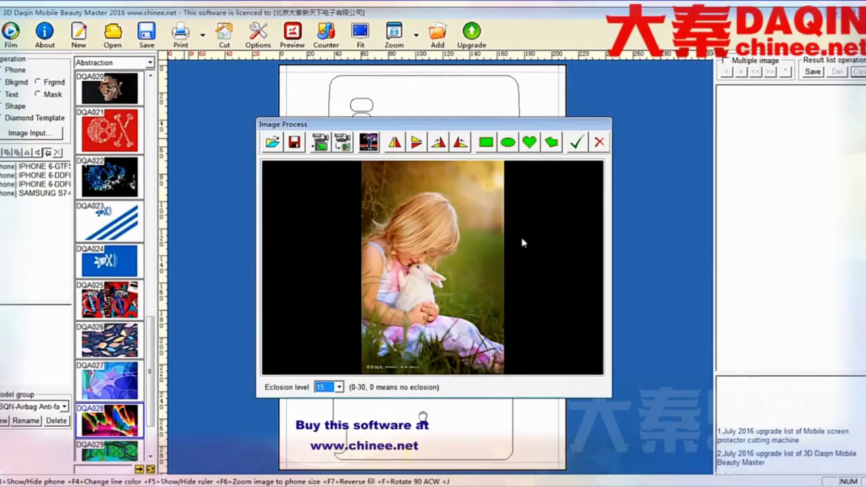
- Rotate the girl-and-rabbit photo 90° anticlockwise, crop it with a full-width rectangle around the girl and insert it
{"action": "left_click", "coordinate": [461, 144]}
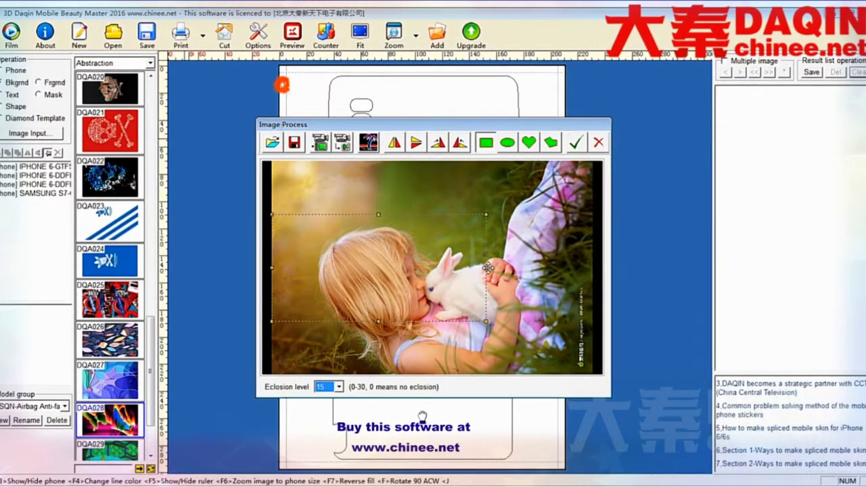
{"action": "left_click_drag", "start_coordinate": [488, 268], "coordinate": [584, 278]}
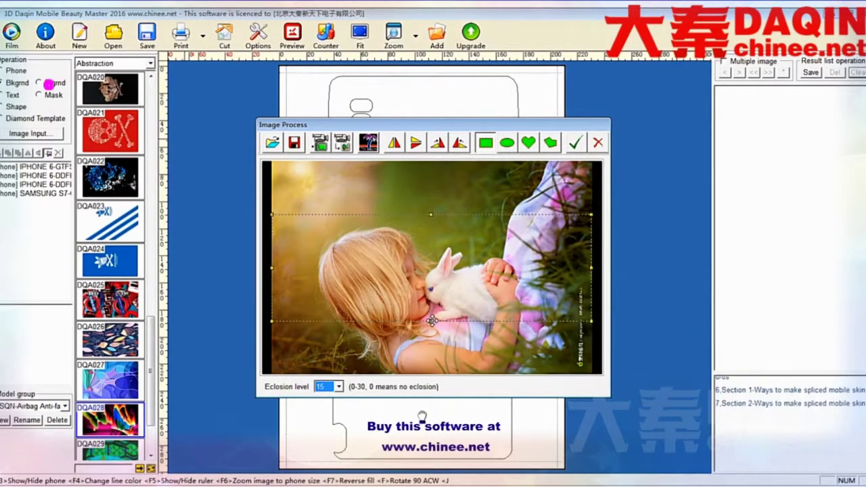
{"action": "left_click_drag", "start_coordinate": [431, 321], "coordinate": [429, 369]}
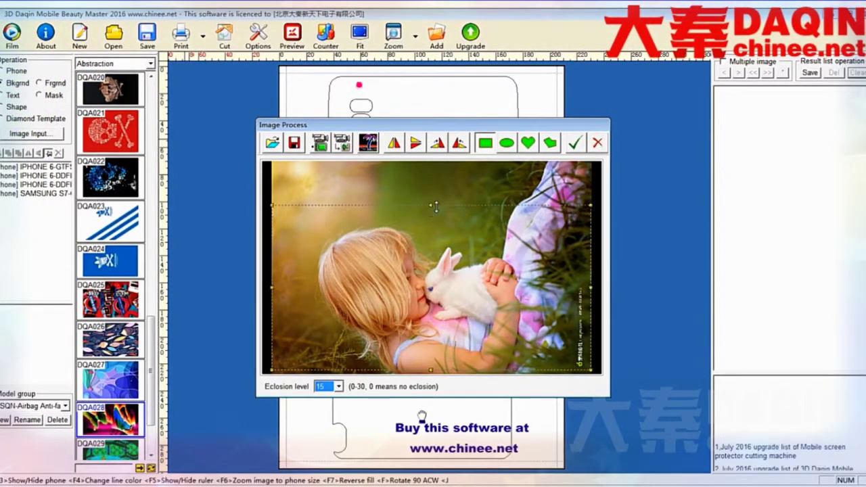
{"action": "left_click_drag", "start_coordinate": [417, 251], "coordinate": [419, 248]}
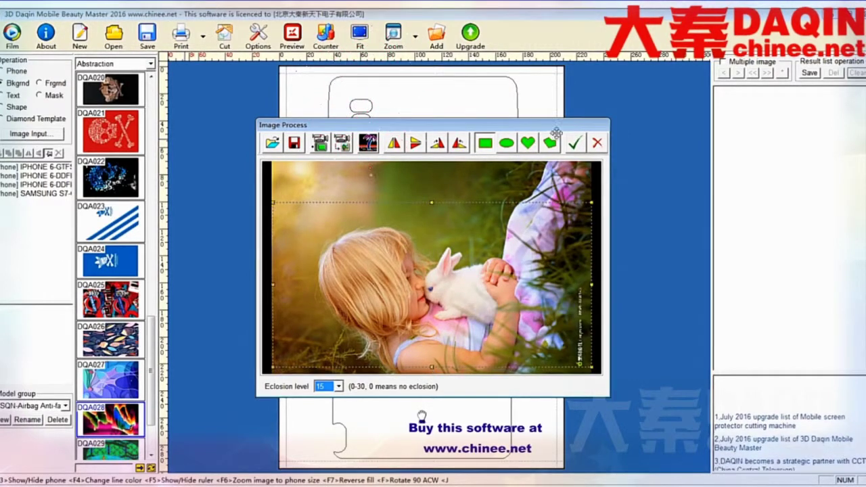
{"action": "left_click", "coordinate": [575, 143]}
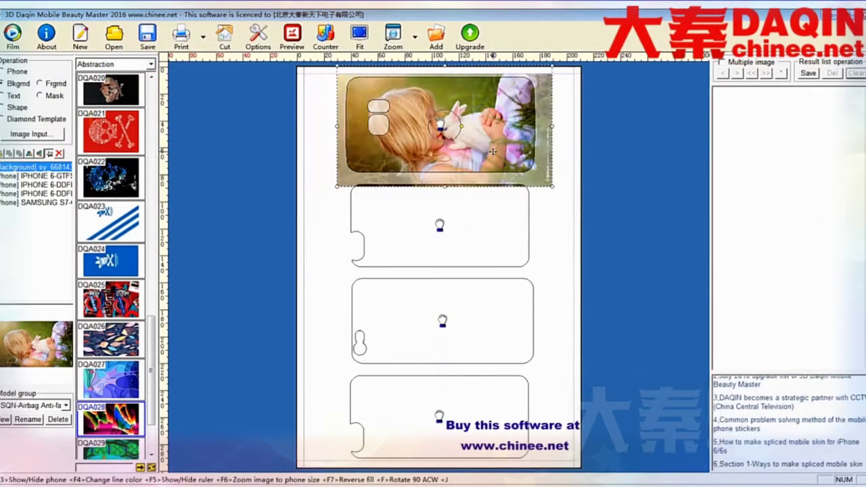
- Fit the girl-and-rabbit photo to the phone size, then shrink and position it to just cover the Samsung S7 outline
{"action": "key", "text": "F6"}
{"action": "left_click_drag", "start_coordinate": [492, 151], "coordinate": [492, 148]}
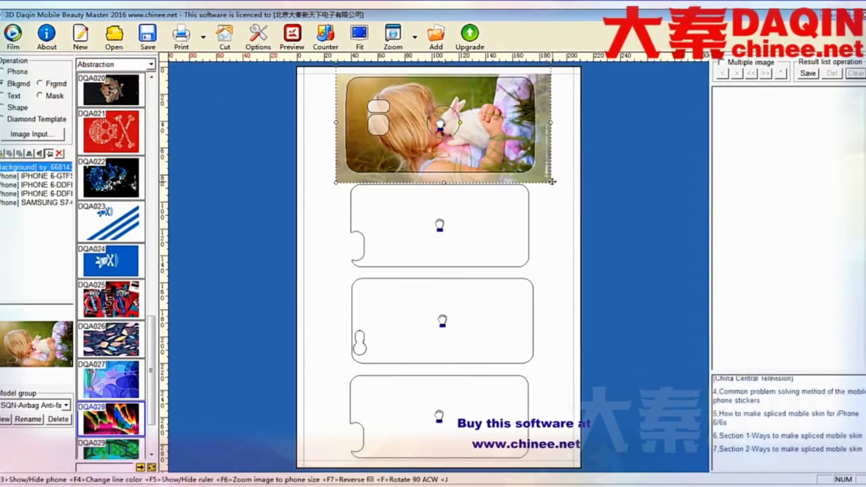
{"action": "left_click_drag", "start_coordinate": [545, 178], "coordinate": [531, 181]}
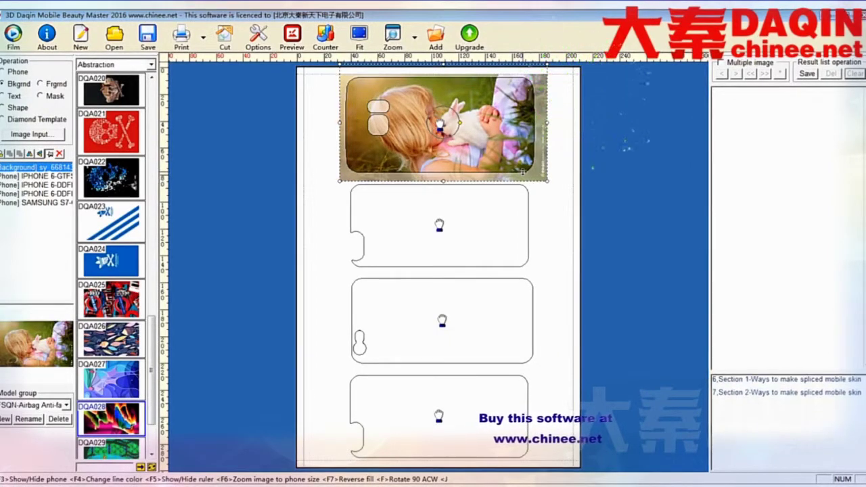
{"action": "left_click", "coordinate": [532, 204]}
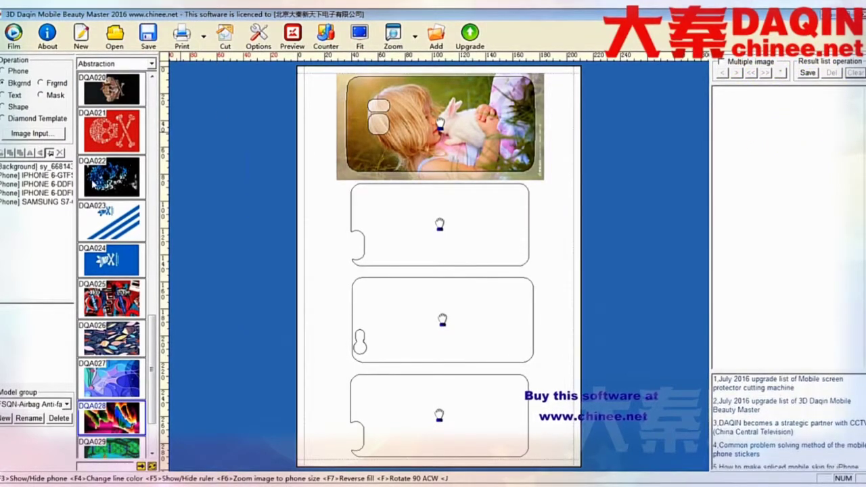
- Import tooopen_sy_138419383153.jpg from the desktop as another background image
{"action": "left_click", "coordinate": [32, 133]}
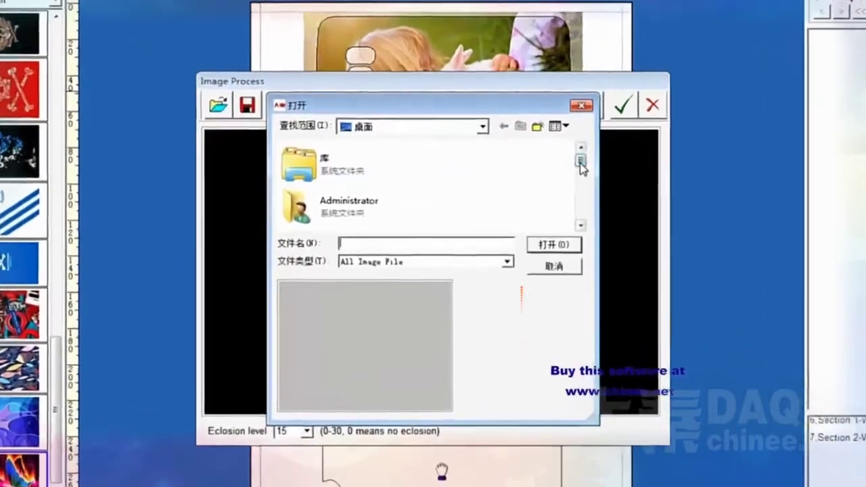
{"action": "left_click_drag", "start_coordinate": [539, 181], "coordinate": [540, 191]}
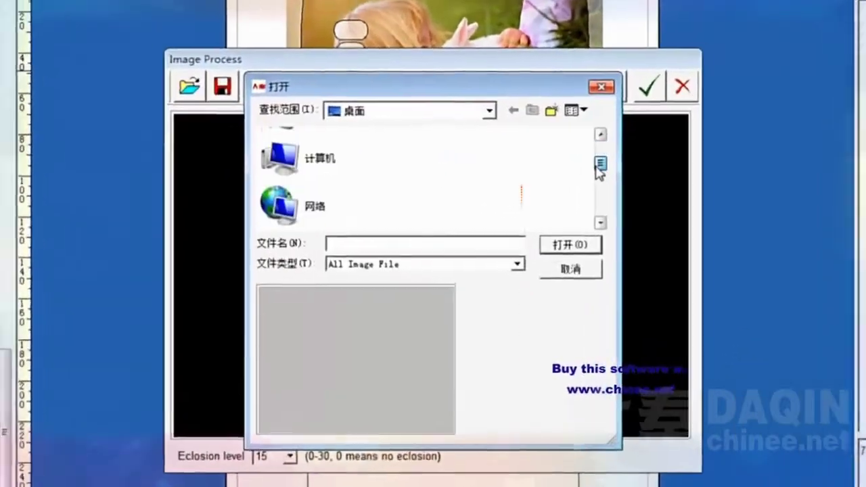
{"action": "left_click_drag", "start_coordinate": [600, 173], "coordinate": [605, 215]}
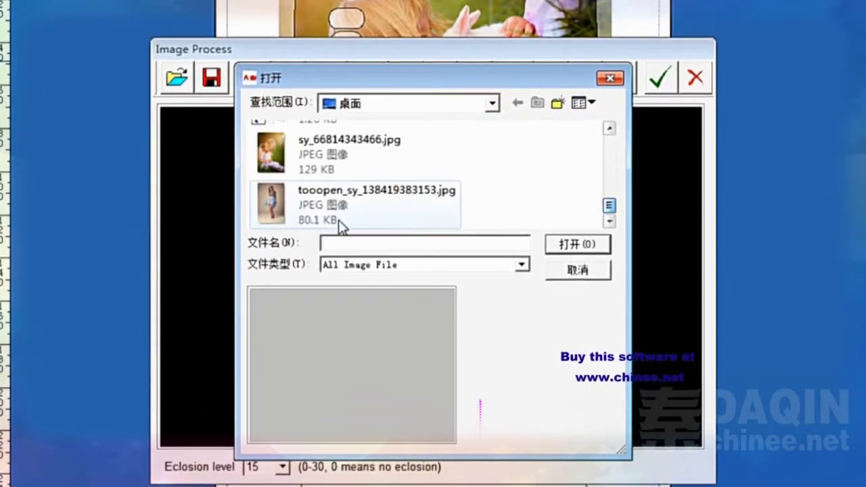
{"action": "left_click", "coordinate": [292, 215]}
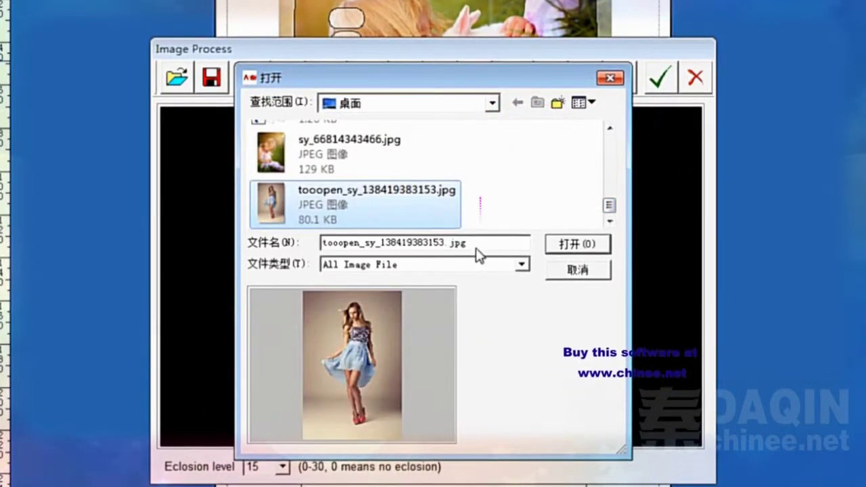
{"action": "left_click", "coordinate": [576, 249]}
- Rotate the woman's photo 90° anticlockwise, crop it with a wide rectangle around her whole figure and insert it
{"action": "left_click", "coordinate": [478, 85]}
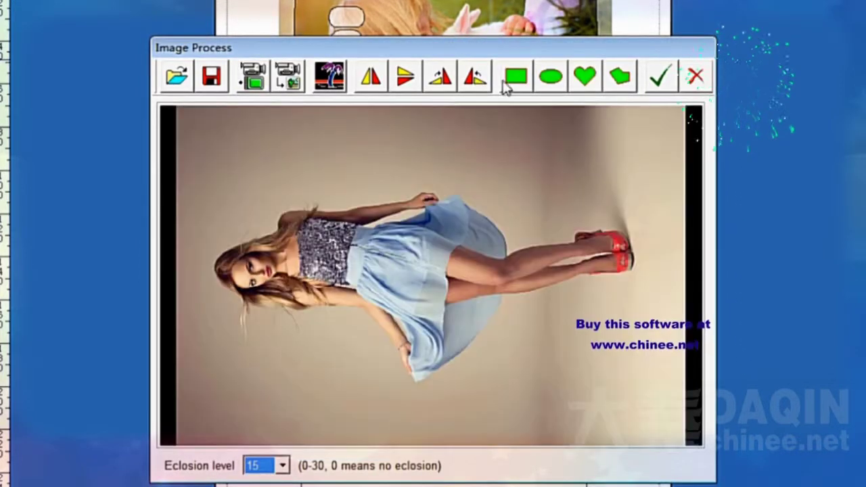
{"action": "left_click", "coordinate": [508, 81]}
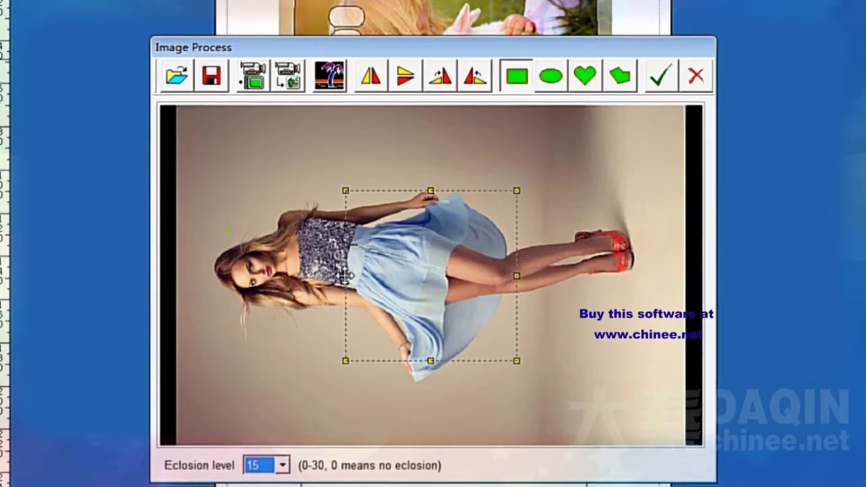
{"action": "left_click_drag", "start_coordinate": [345, 275], "coordinate": [163, 274]}
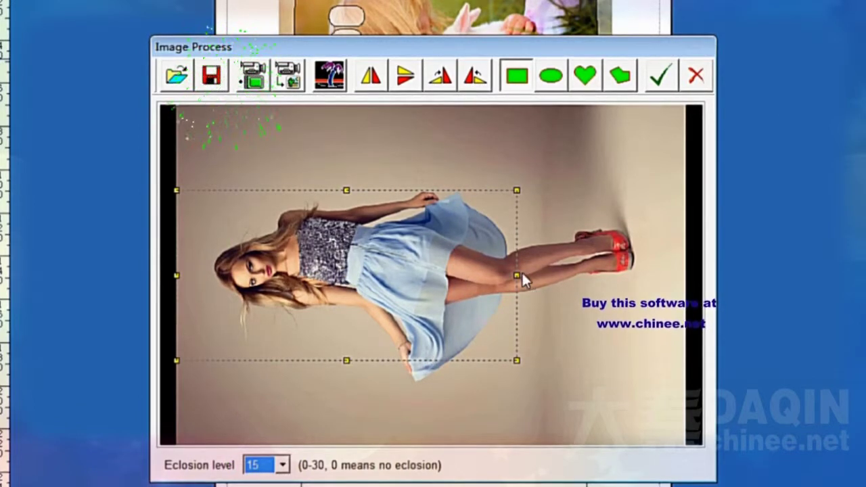
{"action": "left_click_drag", "start_coordinate": [516, 275], "coordinate": [687, 278]}
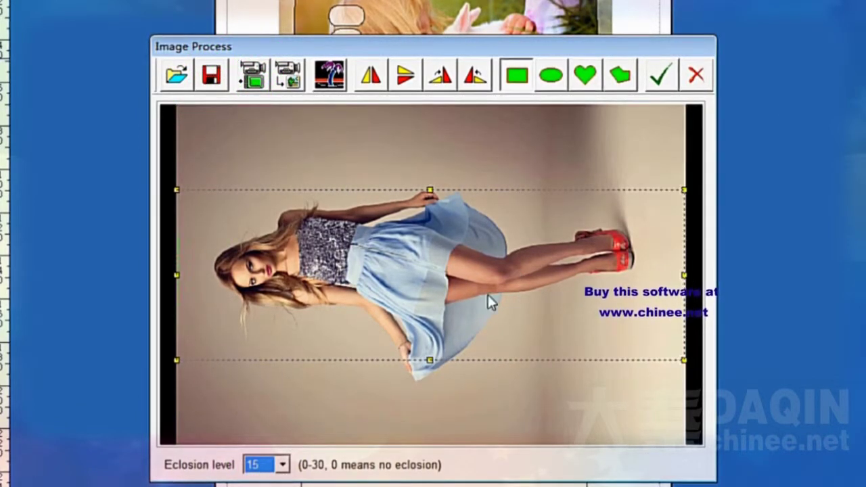
{"action": "left_click_drag", "start_coordinate": [430, 359], "coordinate": [420, 437]}
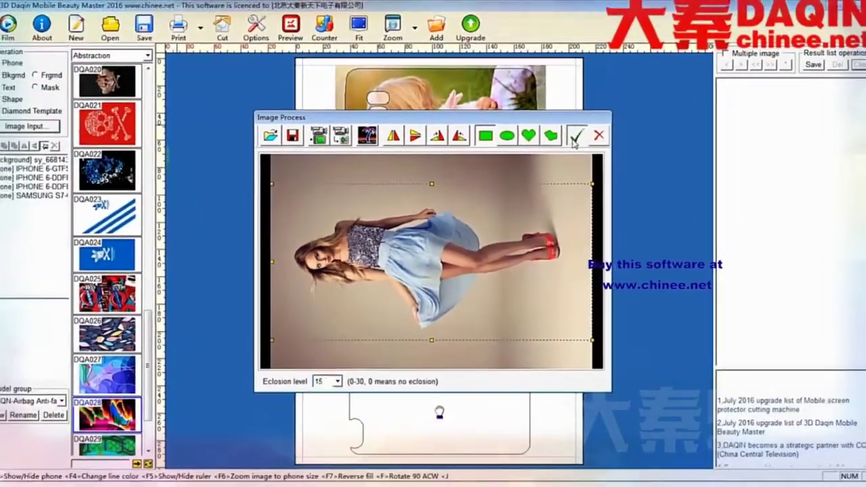
{"action": "left_click", "coordinate": [612, 108]}
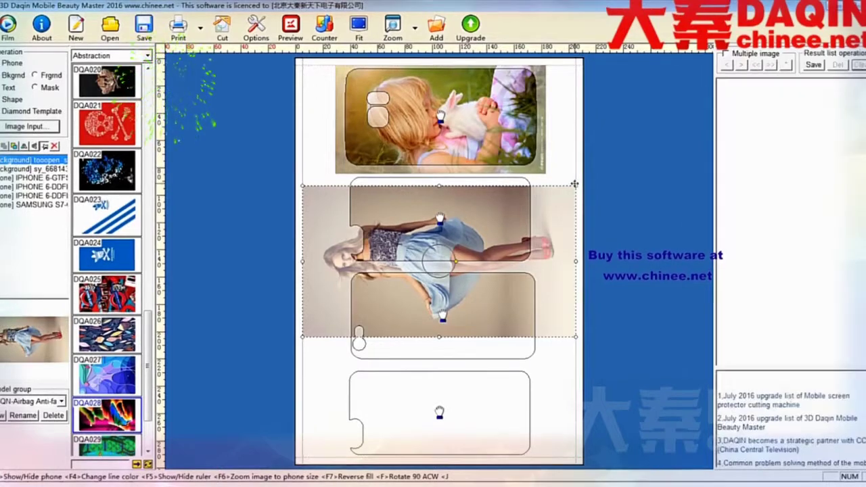
- Shrink the woman's photo and move it to cover the second phone outline on the page
{"action": "left_click_drag", "start_coordinate": [577, 196], "coordinate": [513, 221]}
{"action": "left_click_drag", "start_coordinate": [407, 237], "coordinate": [447, 188]}
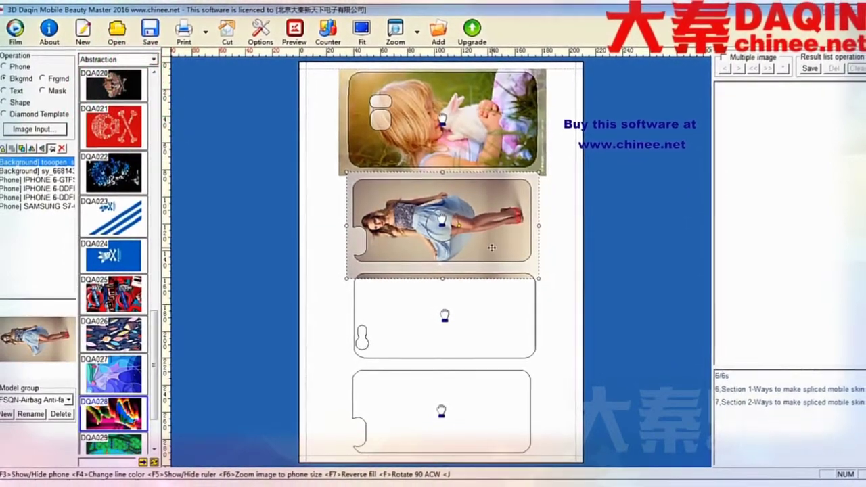
- Import DQD017.jpg from the desktop as the background image for the third phone
{"action": "left_click", "coordinate": [555, 265]}
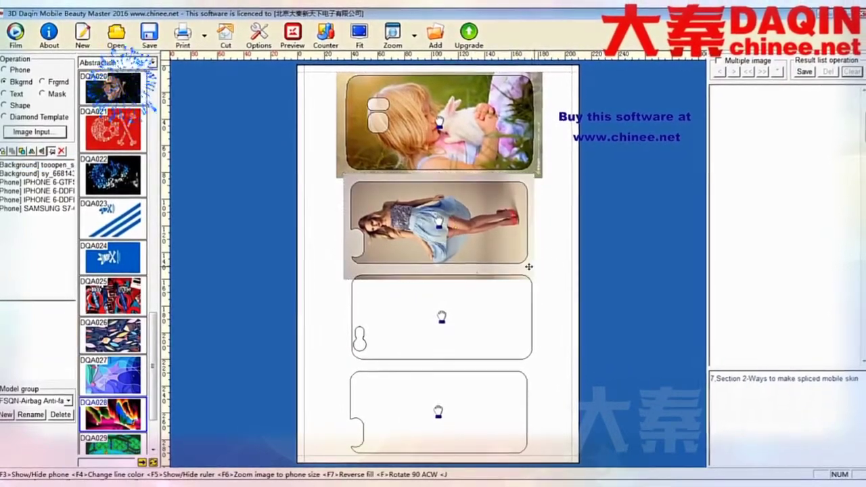
{"action": "left_click", "coordinate": [44, 133]}
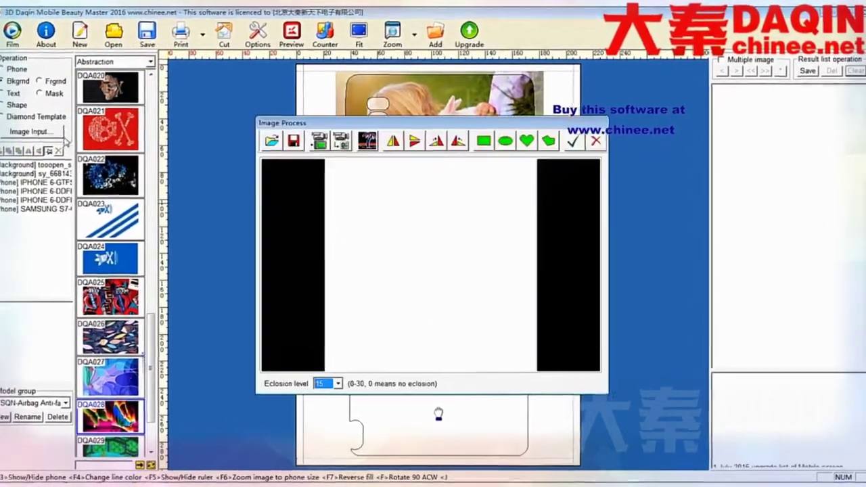
{"action": "left_click", "coordinate": [255, 131]}
{"action": "scroll", "coordinate": [559, 206], "scroll_direction": "down", "scroll_amount": 5}
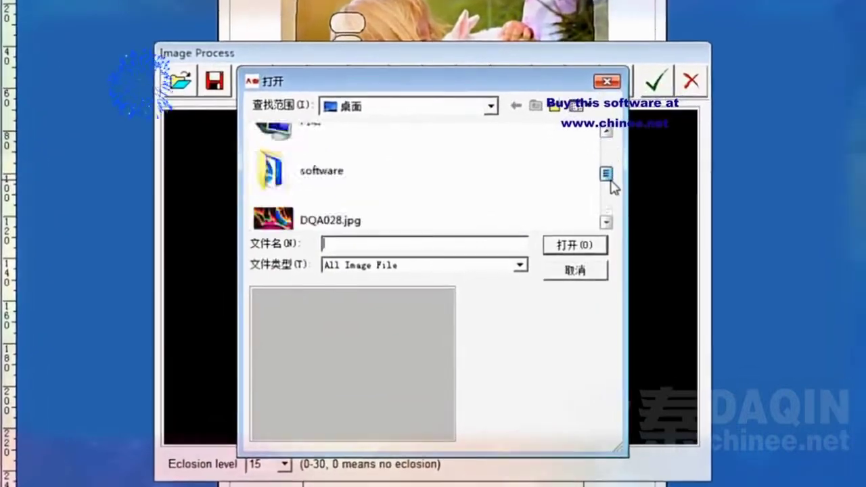
{"action": "scroll", "coordinate": [609, 209], "scroll_direction": "up", "scroll_amount": 5}
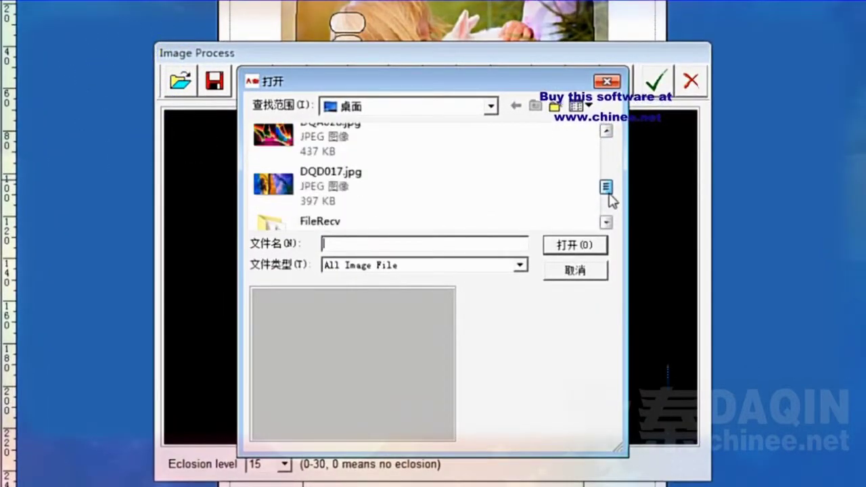
{"action": "left_click", "coordinate": [352, 184]}
{"action": "left_click", "coordinate": [569, 245]}
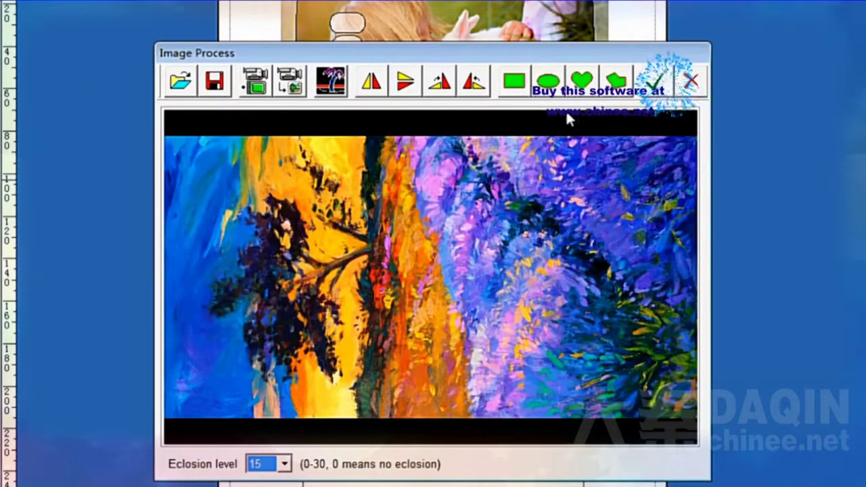
- Crop the tree painting with a wide rectangle spanning nearly its full width and most of its height, and insert it on the page
{"action": "left_click", "coordinate": [509, 91]}
{"action": "left_click_drag", "start_coordinate": [360, 274], "coordinate": [168, 248]}
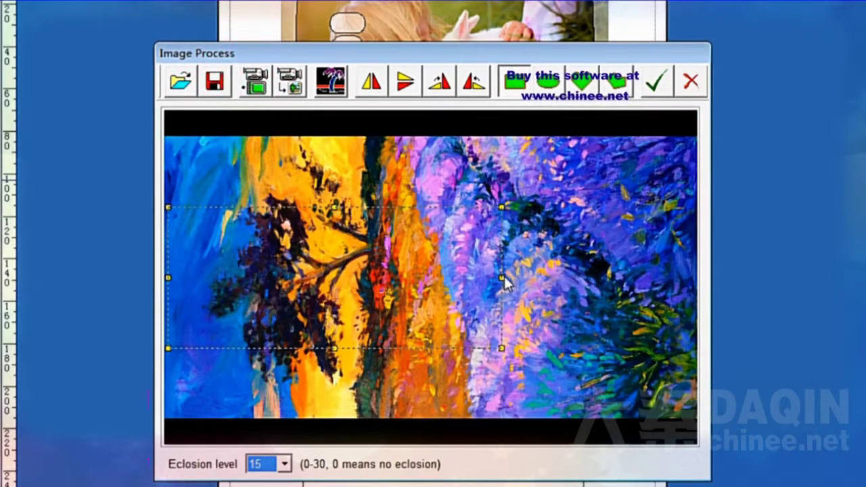
{"action": "left_click_drag", "start_coordinate": [501, 279], "coordinate": [693, 305]}
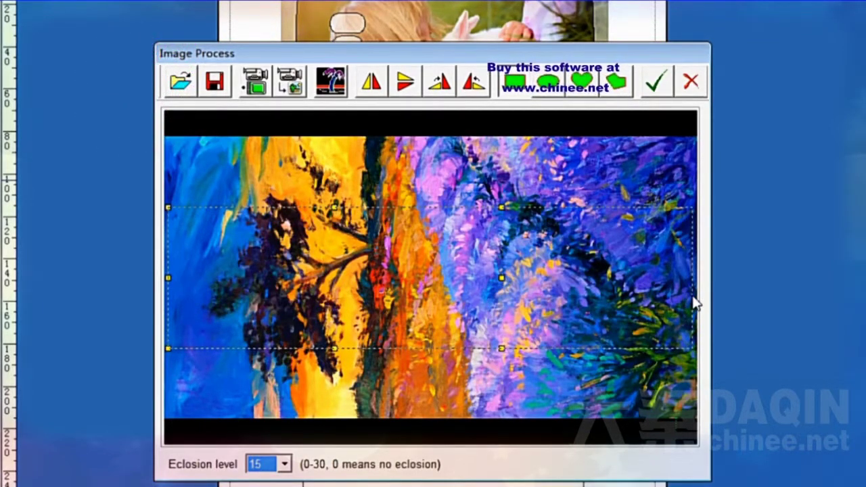
{"action": "left_click_drag", "start_coordinate": [430, 348], "coordinate": [430, 420]}
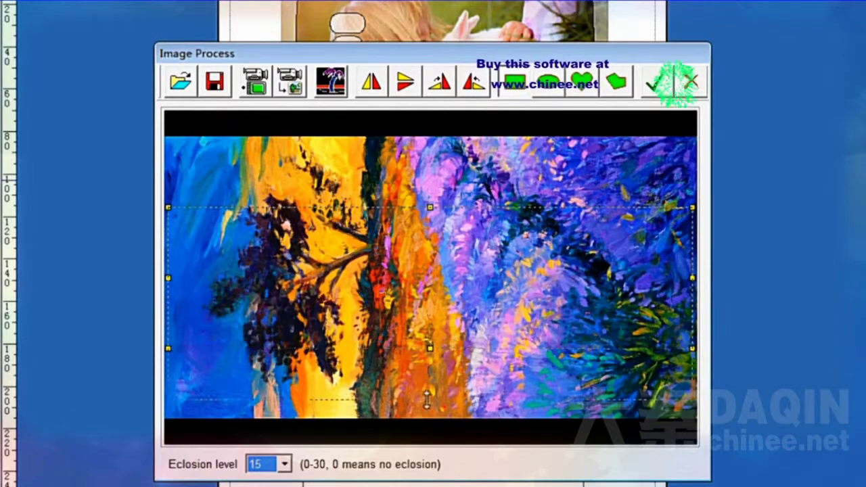
{"action": "left_click_drag", "start_coordinate": [432, 209], "coordinate": [433, 192]}
{"action": "left_click_drag", "start_coordinate": [421, 239], "coordinate": [425, 194]}
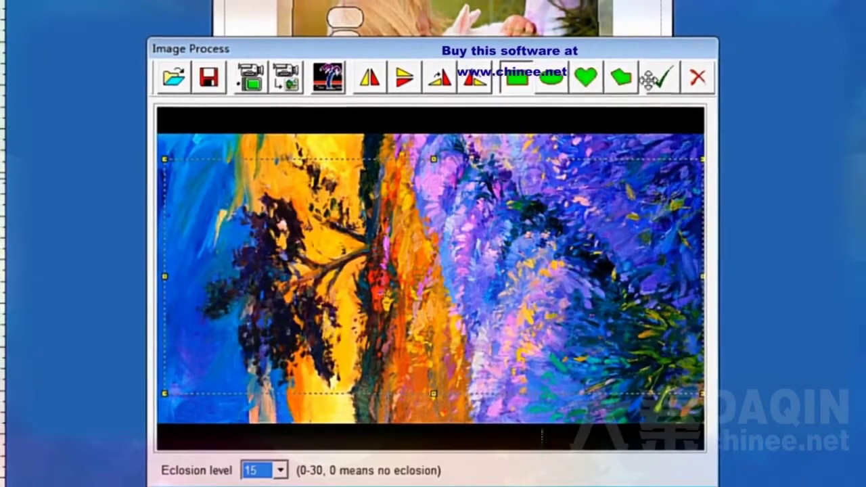
{"action": "left_click", "coordinate": [663, 77]}
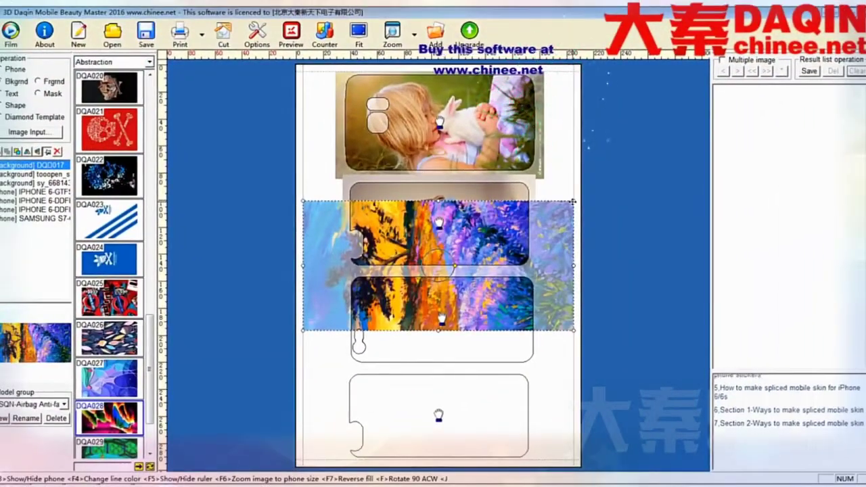
- Shrink the tree painting and position it over the third phone outline so that it extends slightly past every edge
{"action": "left_click_drag", "start_coordinate": [573, 201], "coordinate": [493, 240]}
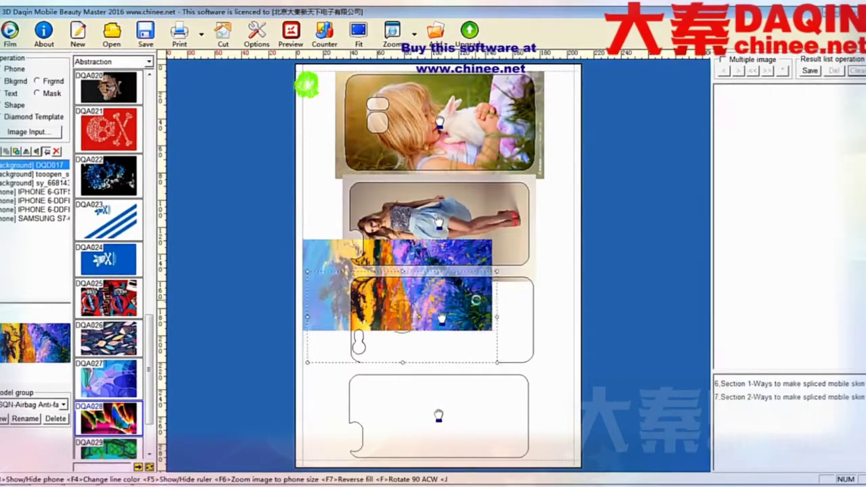
{"action": "key", "text": "F6"}
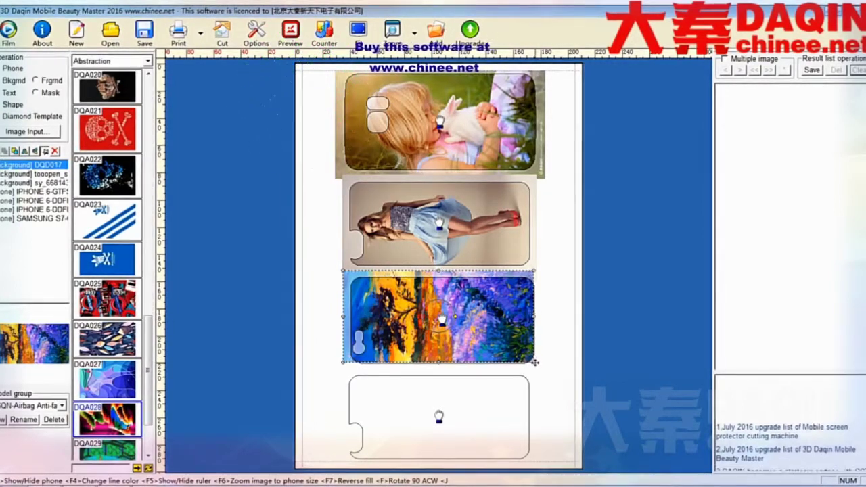
{"action": "left_click_drag", "start_coordinate": [535, 362], "coordinate": [547, 373]}
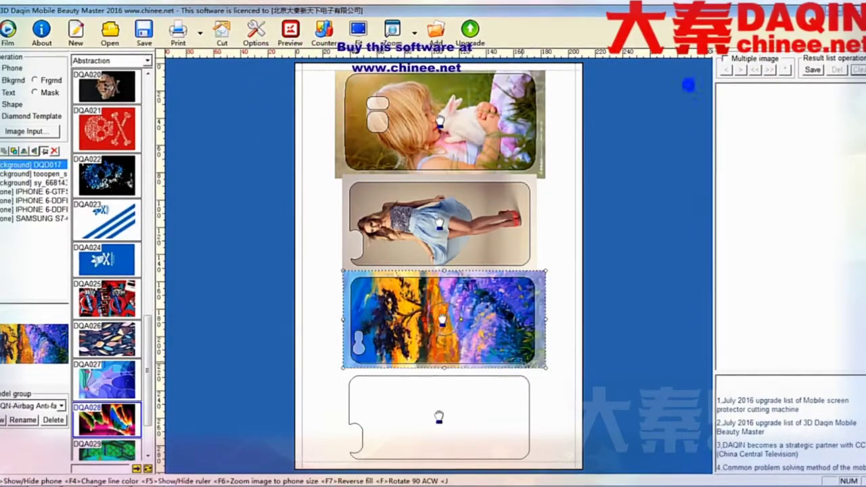
{"action": "left_click_drag", "start_coordinate": [482, 343], "coordinate": [470, 354]}
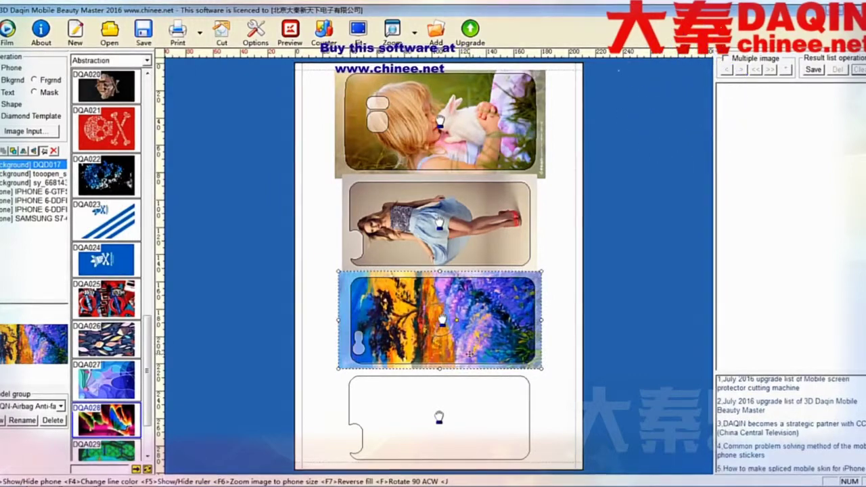
{"action": "left_click_drag", "start_coordinate": [542, 370], "coordinate": [547, 379]}
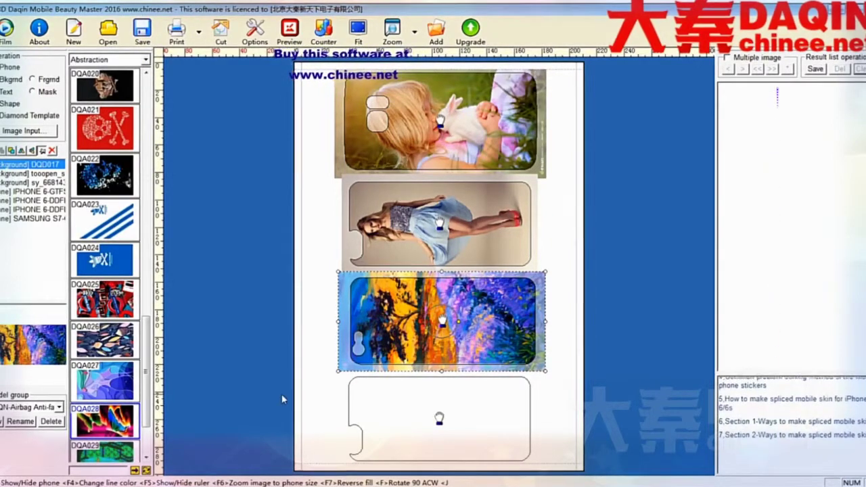
- Import DQA028.jpg from the desktop as another background image and insert it uncropped
{"action": "left_click", "coordinate": [50, 133]}
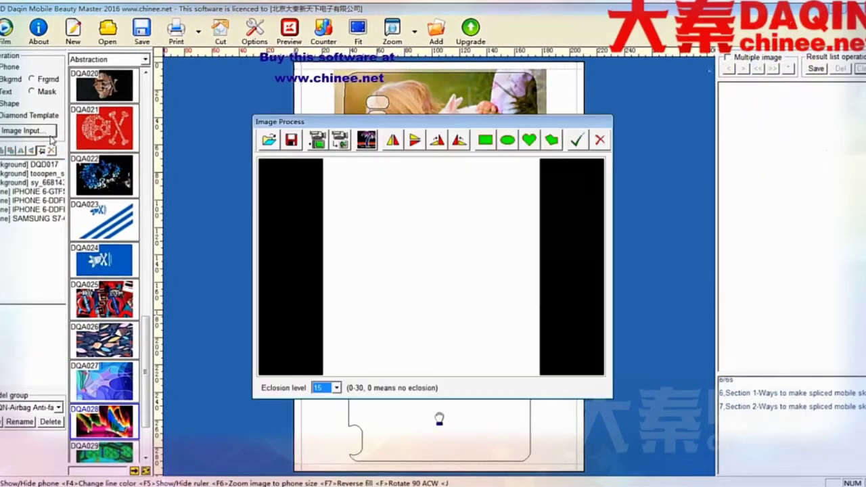
{"action": "left_click", "coordinate": [268, 140]}
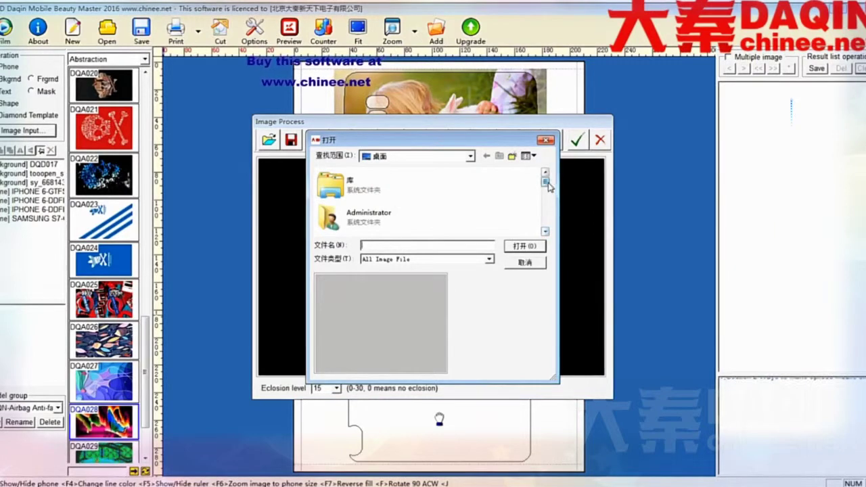
{"action": "left_click_drag", "start_coordinate": [550, 187], "coordinate": [546, 210]}
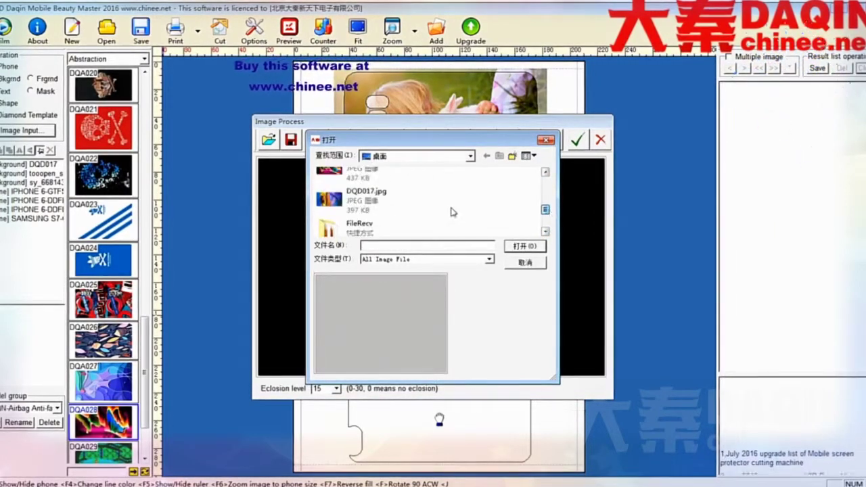
{"action": "left_click", "coordinate": [350, 177]}
{"action": "left_click", "coordinate": [524, 246]}
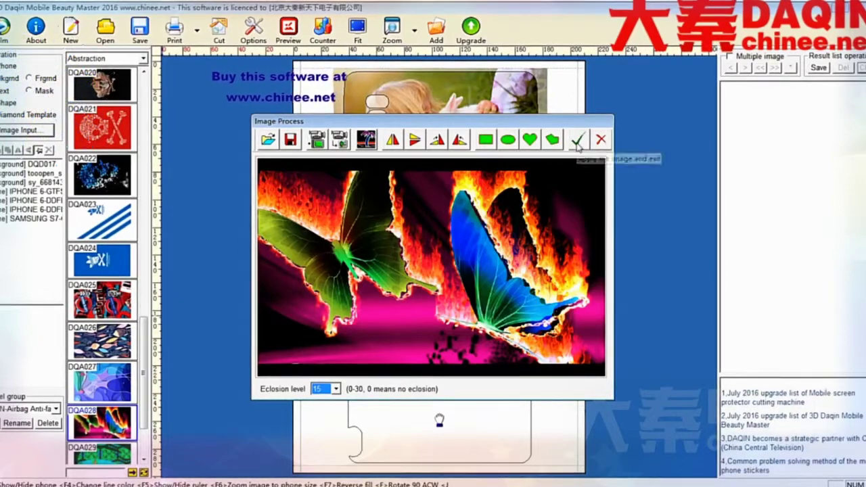
{"action": "left_click", "coordinate": [577, 140]}
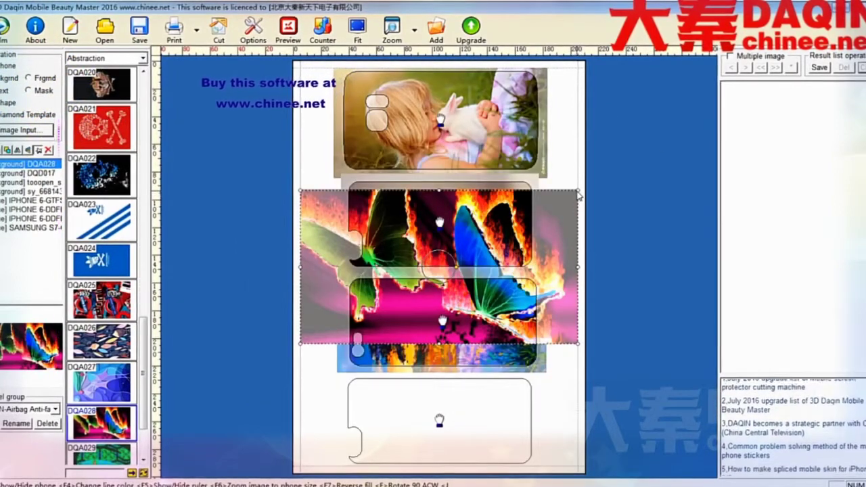
- Shrink the butterfly image and move it to cover the fourth phone outline at the foot of the page
{"action": "left_click_drag", "start_coordinate": [579, 196], "coordinate": [497, 235]}
{"action": "left_click", "coordinate": [345, 386]}
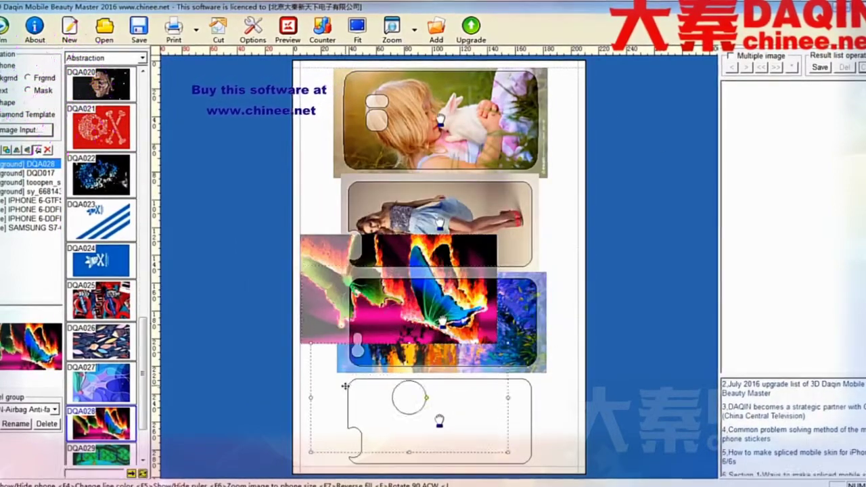
{"action": "left_click_drag", "start_coordinate": [345, 386], "coordinate": [381, 414]}
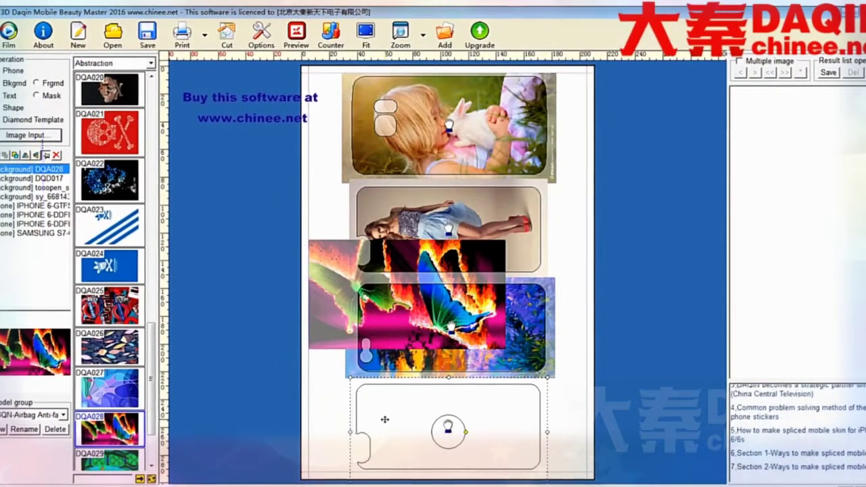
{"action": "double_click", "coordinate": [384, 420]}
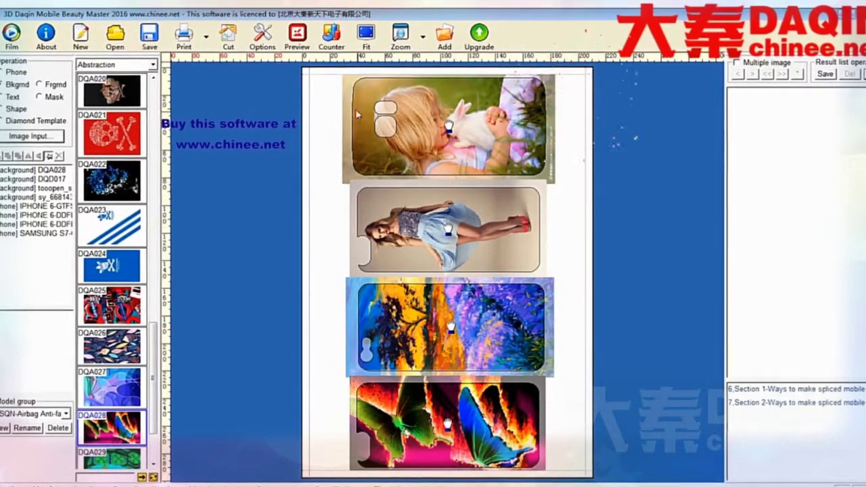
- Select all four phone outlines together with the woman's photo and the tree painting, flip them vertically, and clear the selection
{"action": "left_click_drag", "start_coordinate": [329, 74], "coordinate": [583, 482]}
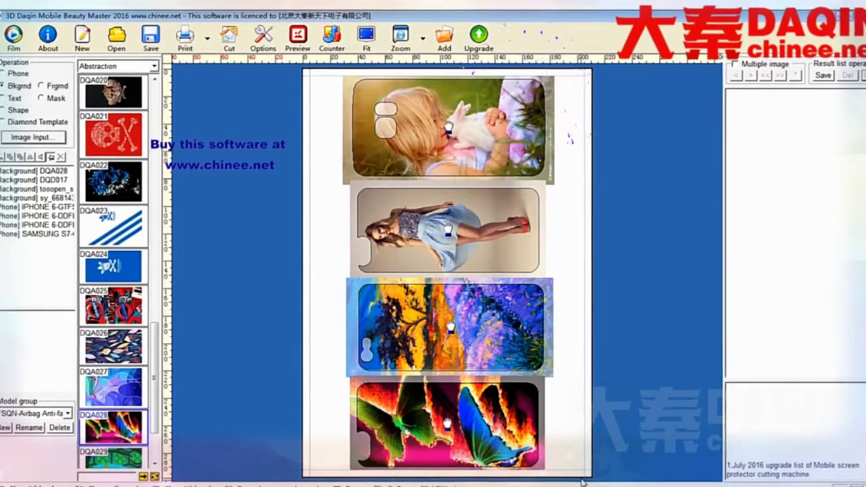
{"action": "left_click_drag", "start_coordinate": [326, 78], "coordinate": [573, 477]}
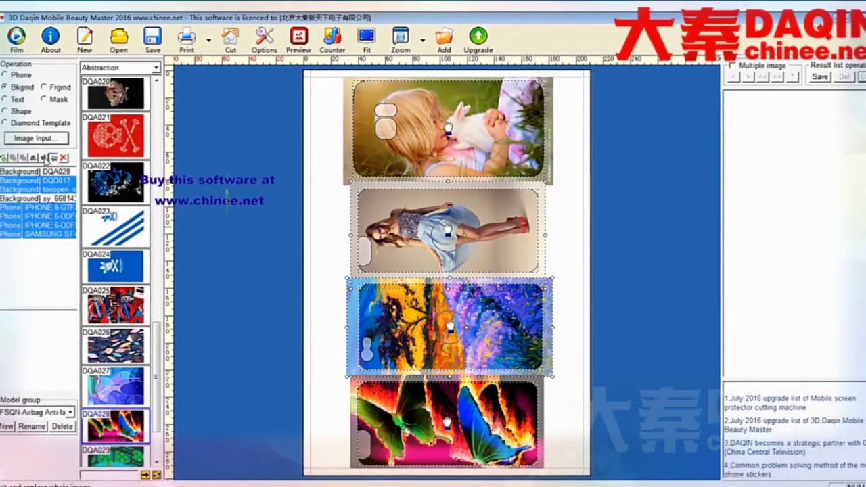
{"action": "left_click", "coordinate": [46, 159]}
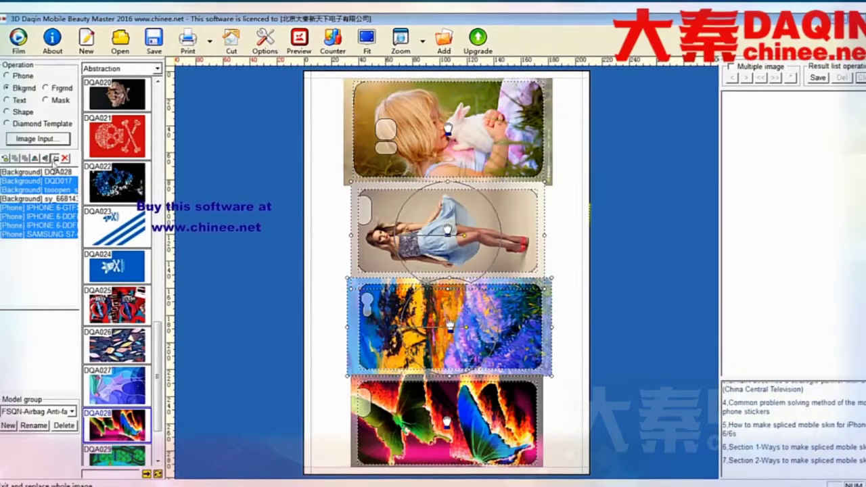
{"action": "left_click", "coordinate": [313, 244]}
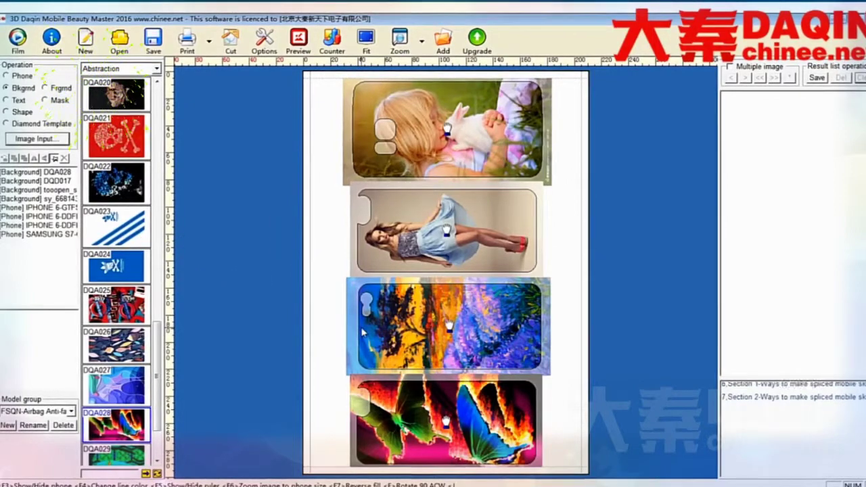
- Start printing the page with the four phone skins
{"action": "left_click", "coordinate": [190, 42]}
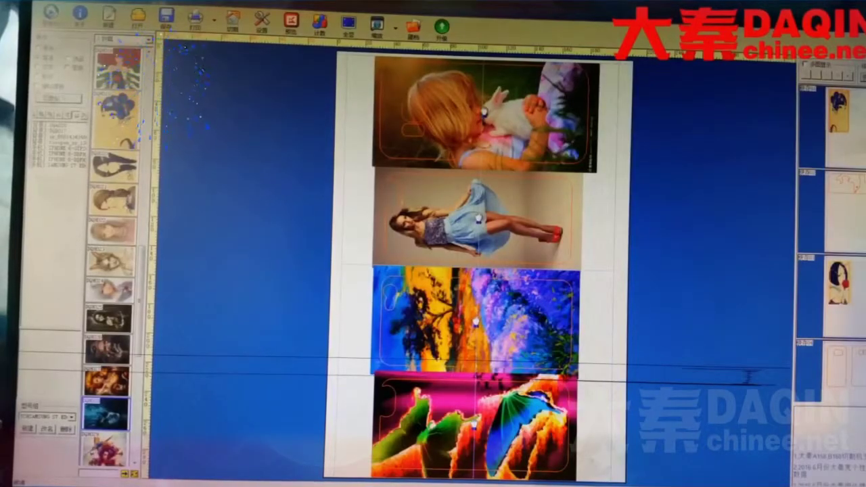